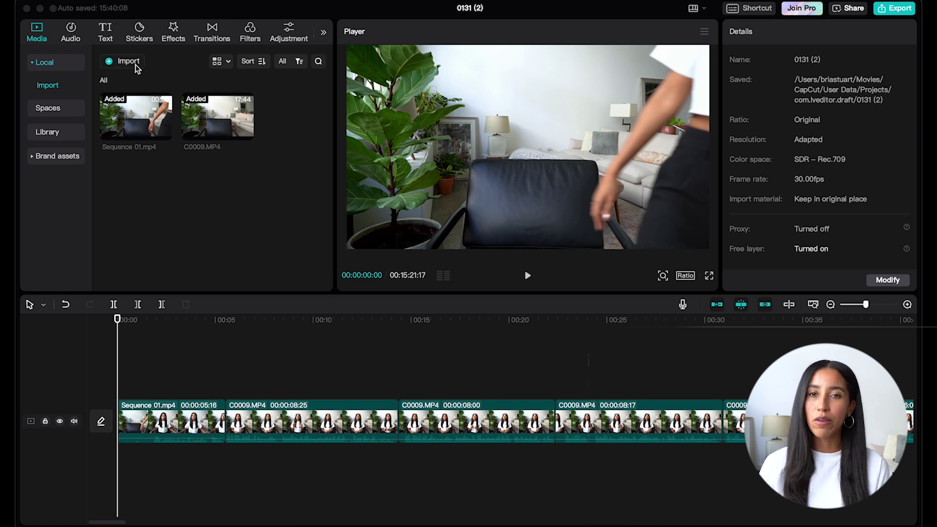
# Browse the Trending text templates and add 'SUPER DELICIOUS!!' to the start of the timeline.
pyautogui.click(109, 32)
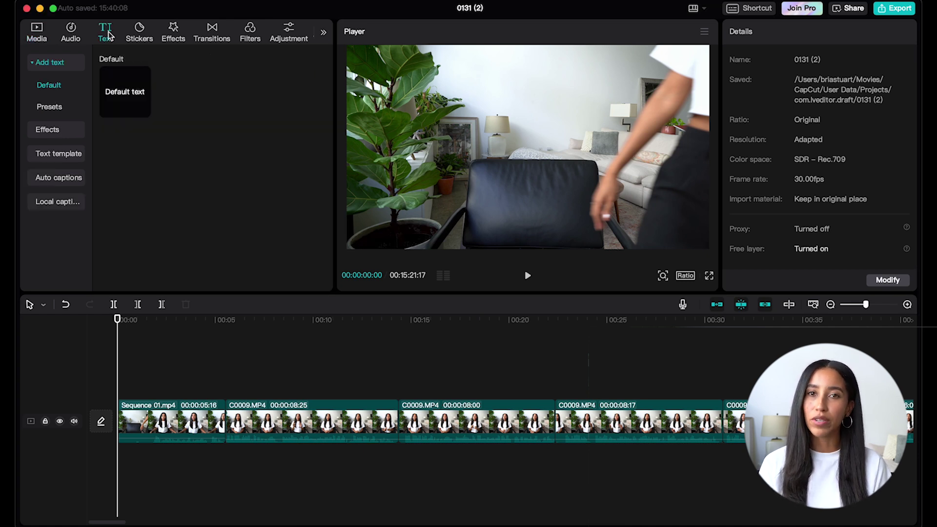
pyautogui.click(66, 156)
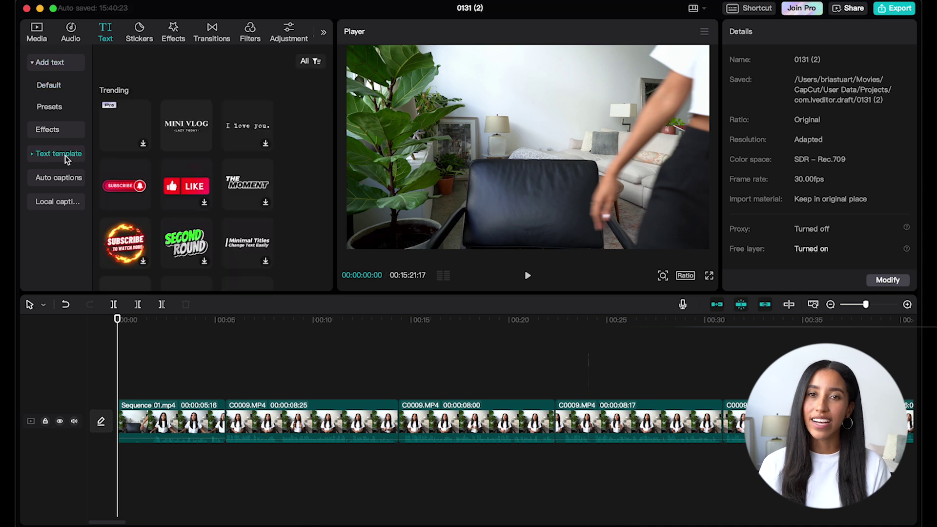
pyautogui.moveTo(231, 189)
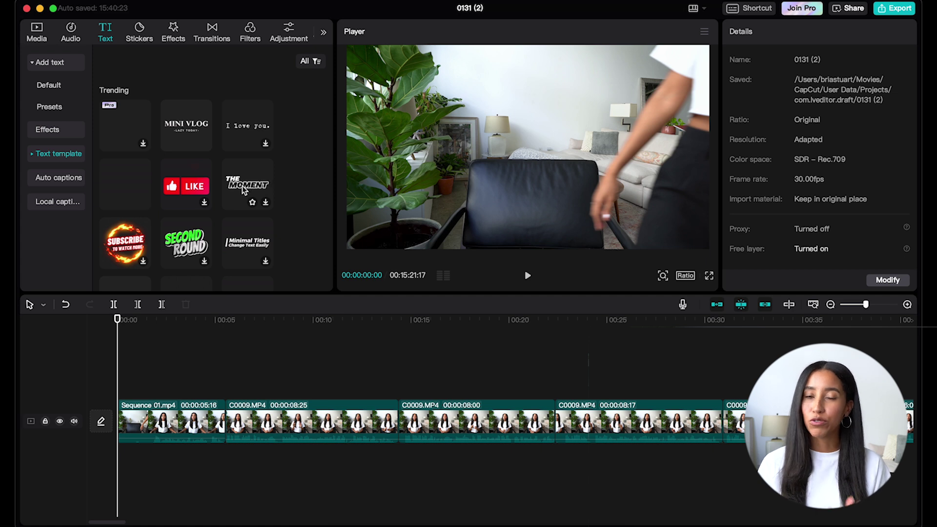
pyautogui.scroll(-3, 286, 200)
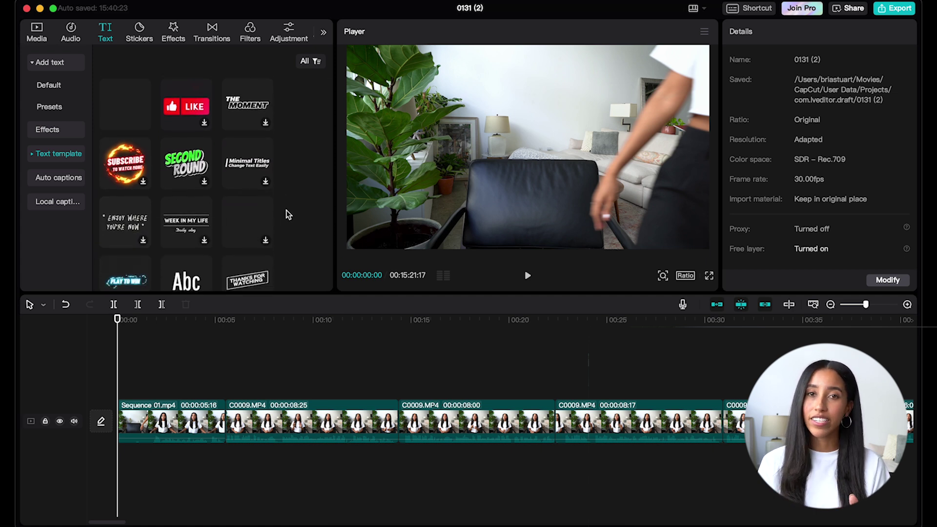
pyautogui.scroll(-1, 287, 210)
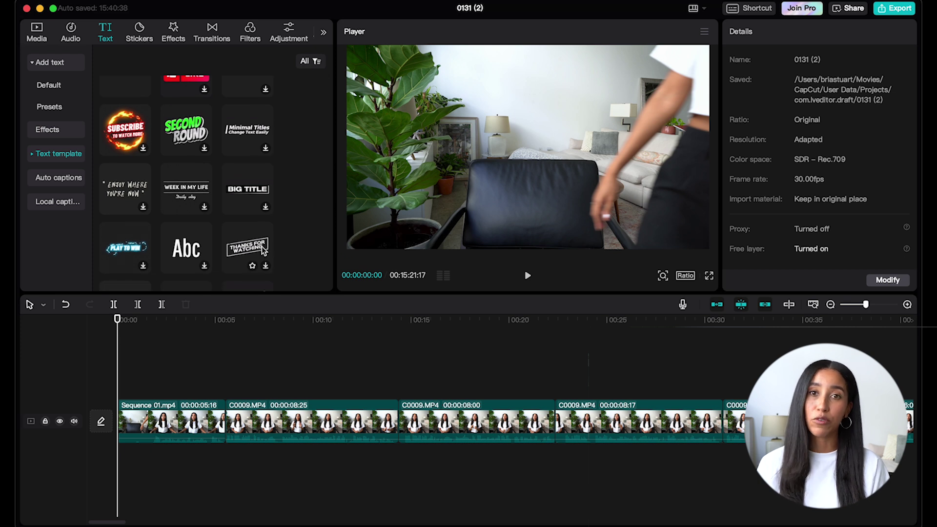
pyautogui.scroll(-8, 241, 233)
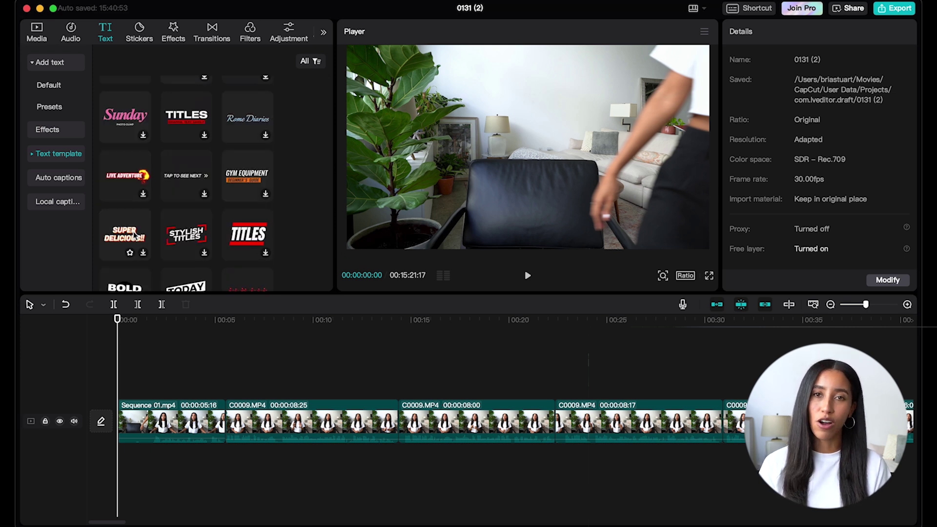
pyautogui.moveTo(134, 235); pyautogui.dragTo(119, 391)
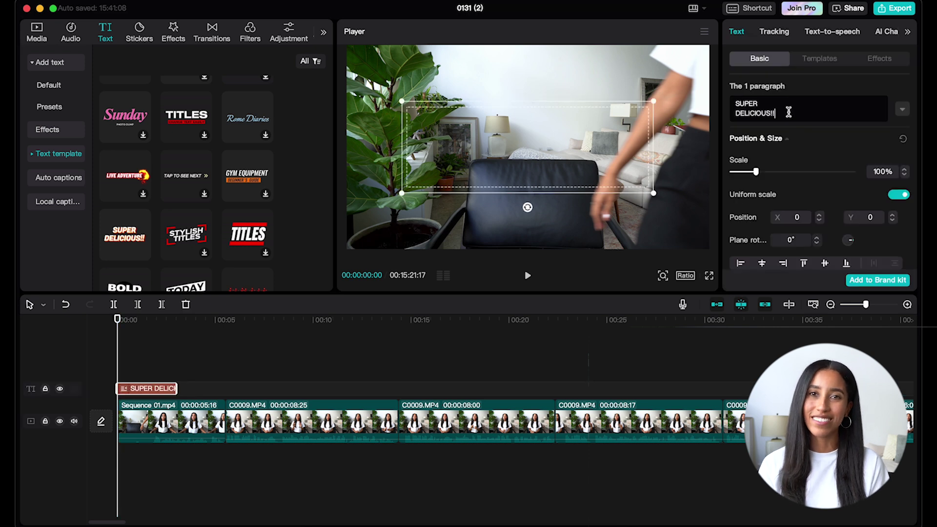
# Change the template text to 'LET'S TALK!', scale it to 130% and move it up to Y 446.
pyautogui.moveTo(789, 115); pyautogui.dragTo(733, 101)
pyautogui.write("LET'S TALK!")
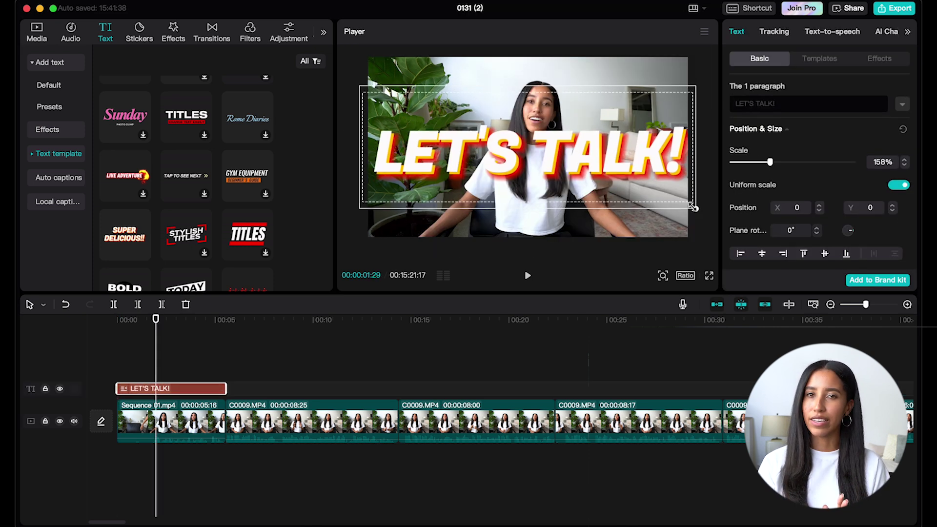
pyautogui.moveTo(693, 207); pyautogui.dragTo(673, 199)
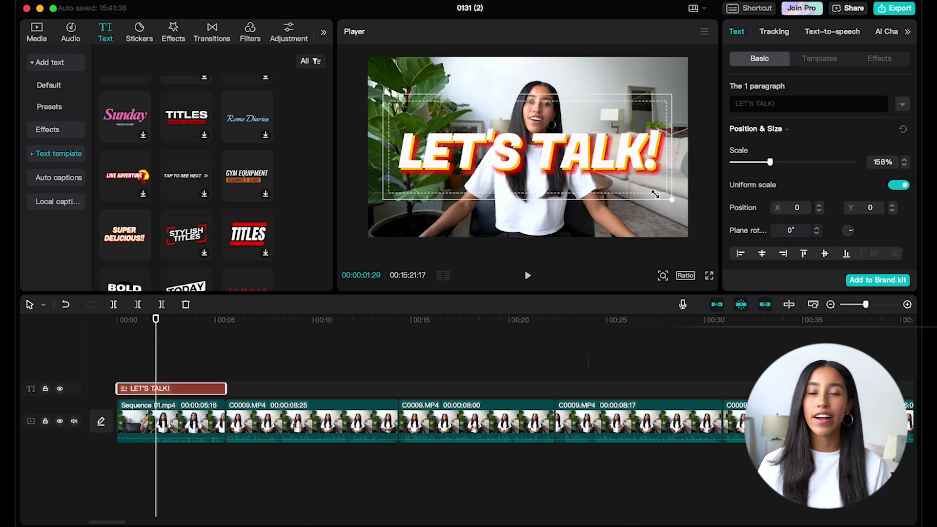
pyautogui.moveTo(528, 216); pyautogui.dragTo(528, 237)
pyautogui.moveTo(566, 158); pyautogui.dragTo(567, 120)
pyautogui.click(98, 318)
# Preview the title, then paste a copy of Sequence 01.mp4 onto an overlay track at the start.
pyautogui.press('space')
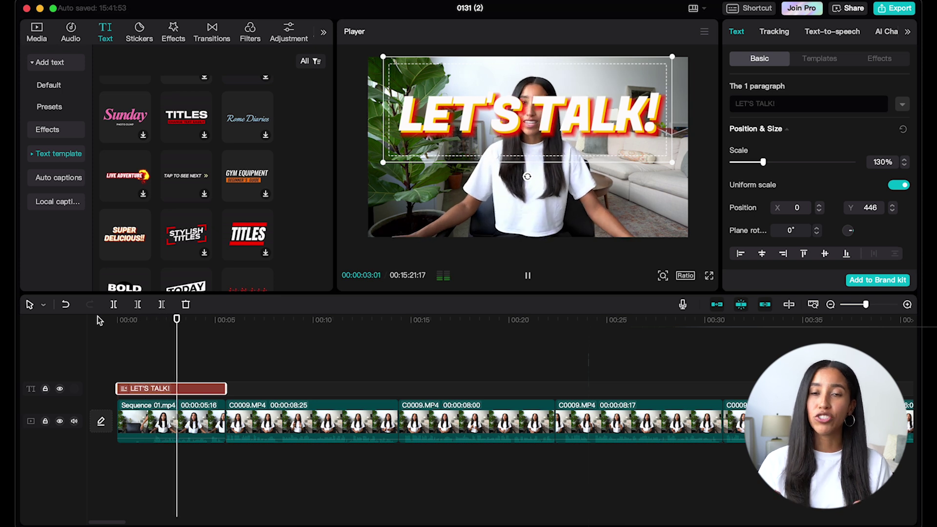
pyautogui.press('space')
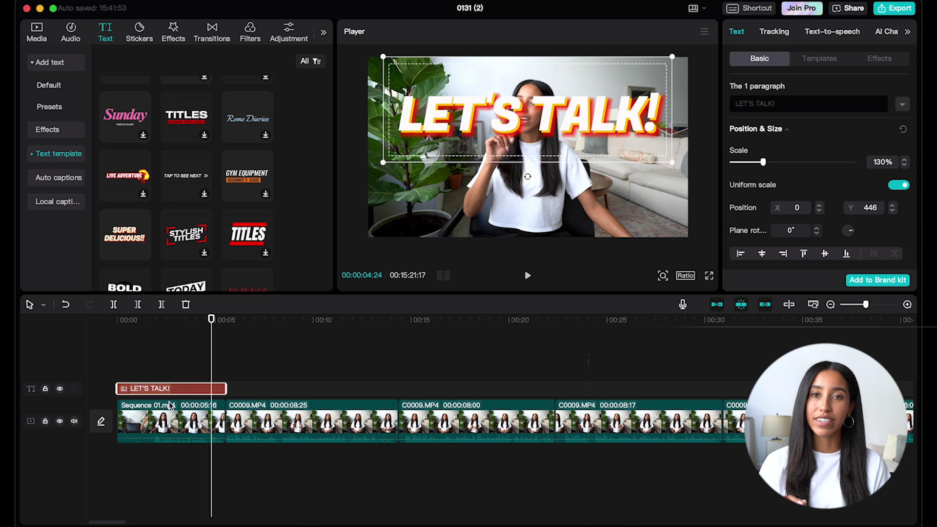
pyautogui.click(165, 423)
pyautogui.moveTo(212, 320); pyautogui.dragTo(116, 321)
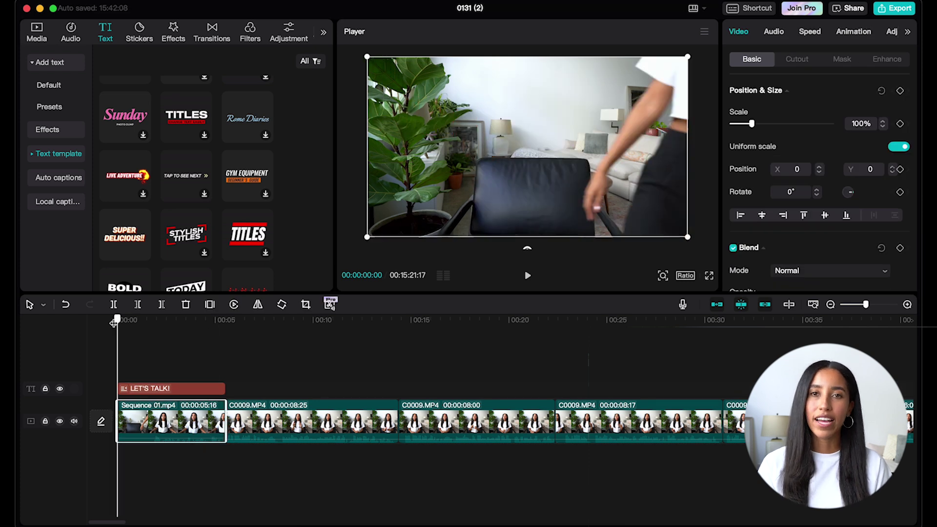
pyautogui.press('super+v')
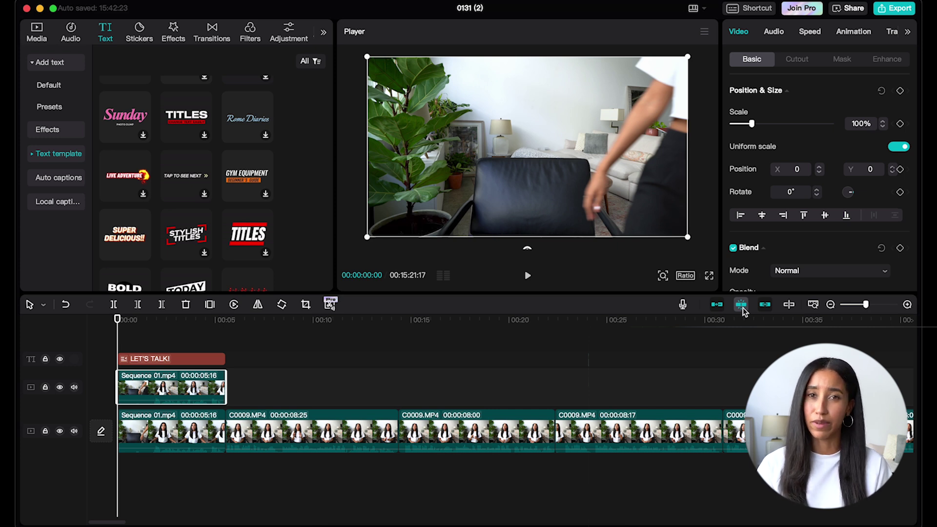
# Move the Sequence 01 copy above the title track and turn on Auto cutout for it.
pyautogui.moveTo(185, 391); pyautogui.dragTo(185, 337)
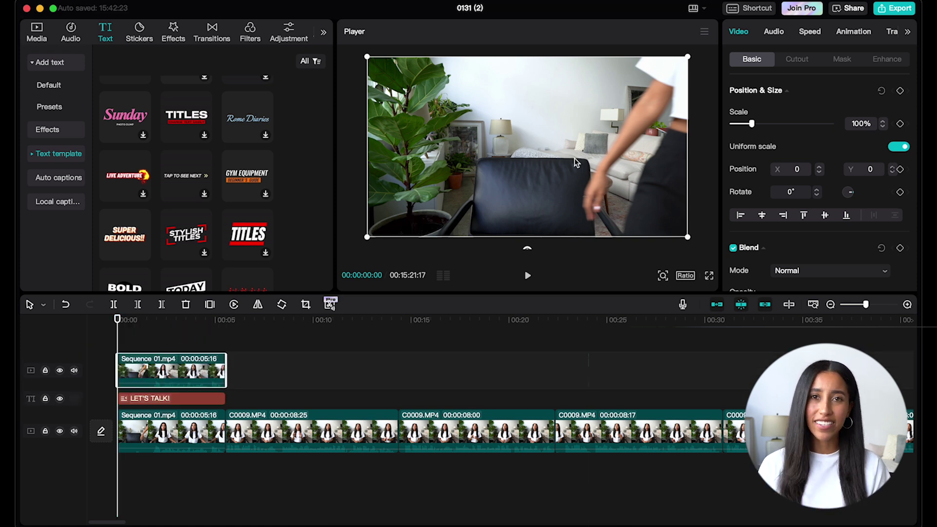
pyautogui.click(796, 59)
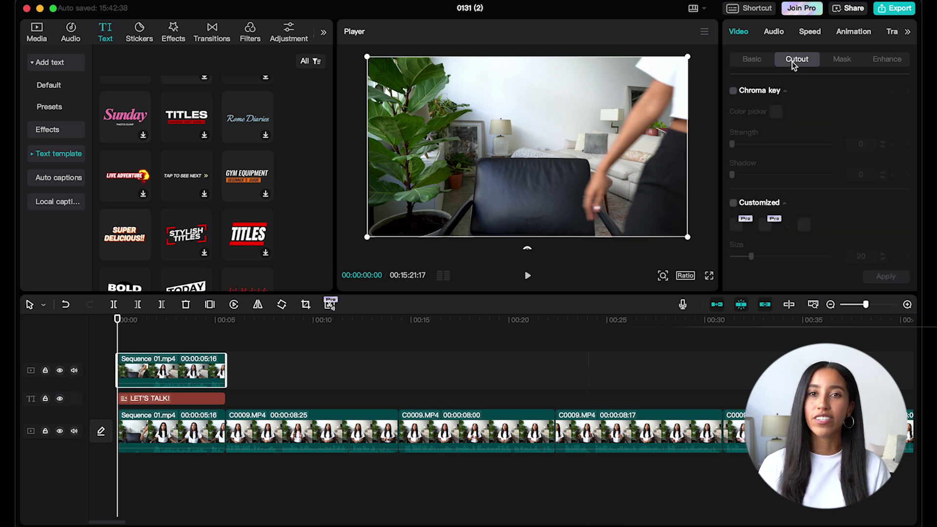
pyautogui.scroll(-3, 782, 142)
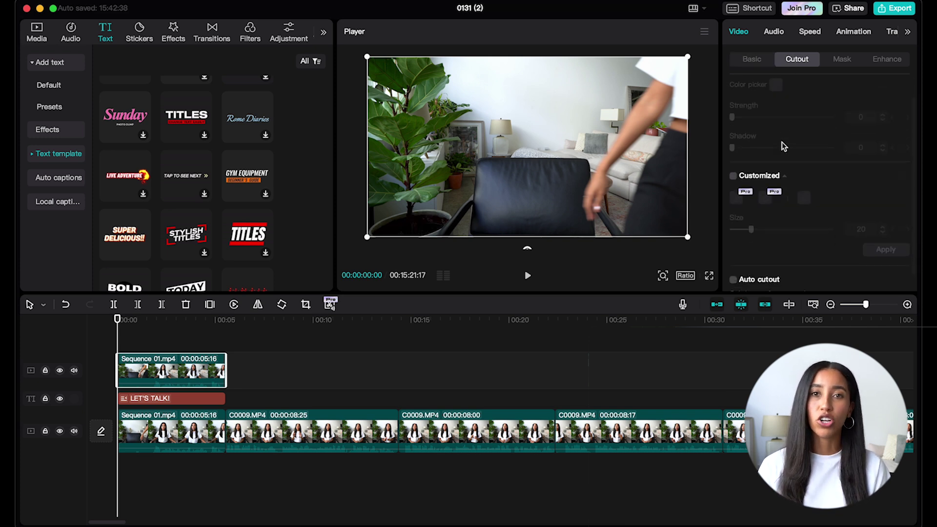
pyautogui.click(732, 263)
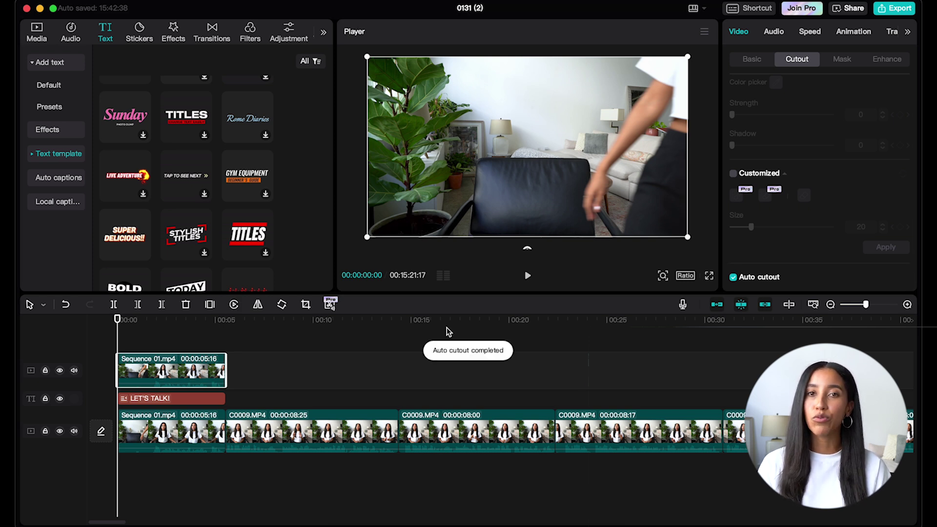
# Play back the result to confirm the speaker appears in front of 'LET'S TALK!'.
pyautogui.click(105, 326)
pyautogui.press('space')
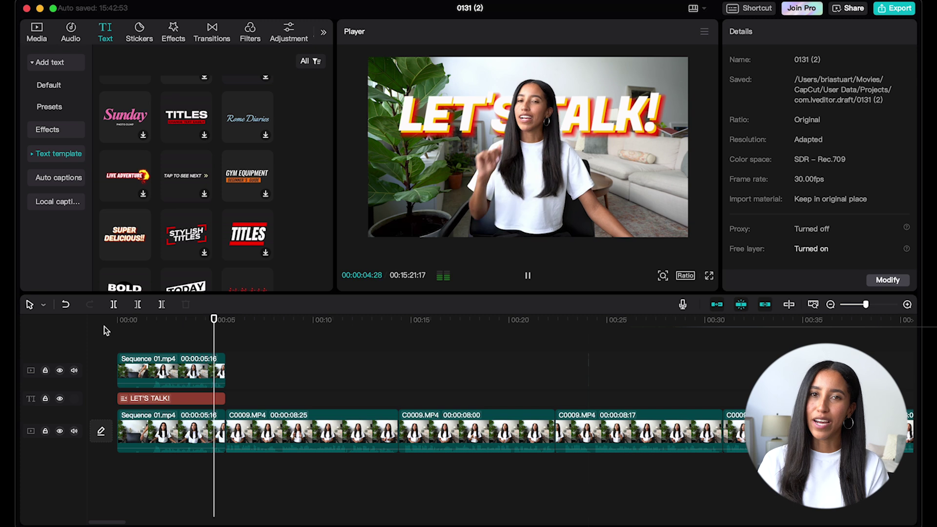
pyautogui.press('space')
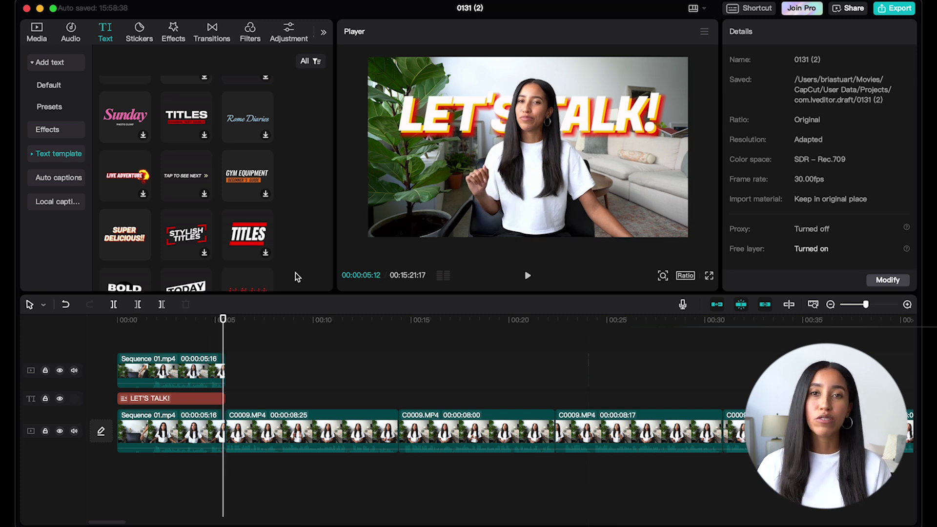
# Place IMG_4918 2.jpg on an overlay track at 00:09, tilt it about 24 degrees and shift it left.
pyautogui.click(41, 35)
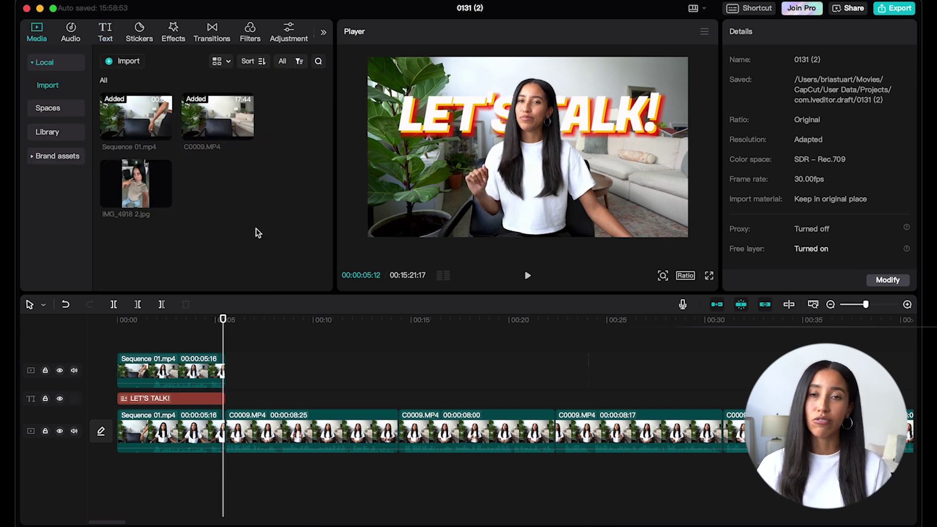
pyautogui.moveTo(161, 197)
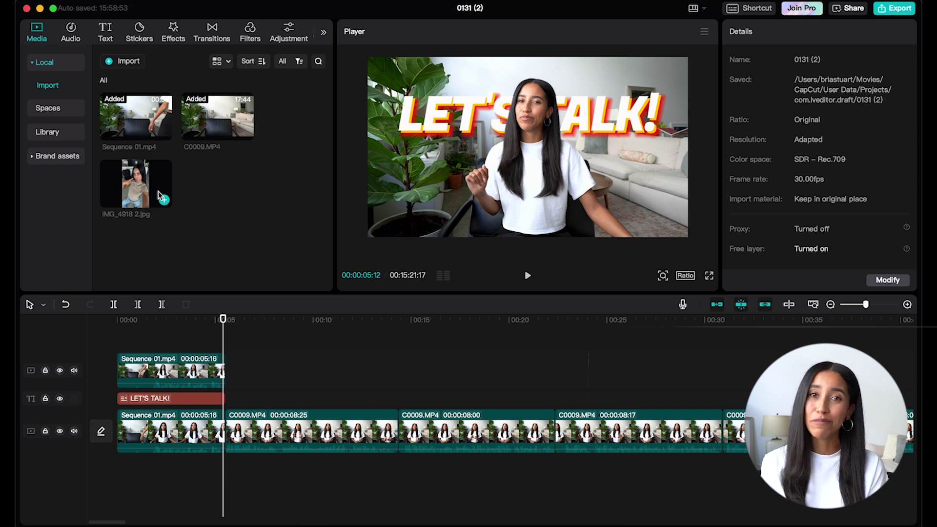
pyautogui.moveTo(158, 191); pyautogui.dragTo(299, 401)
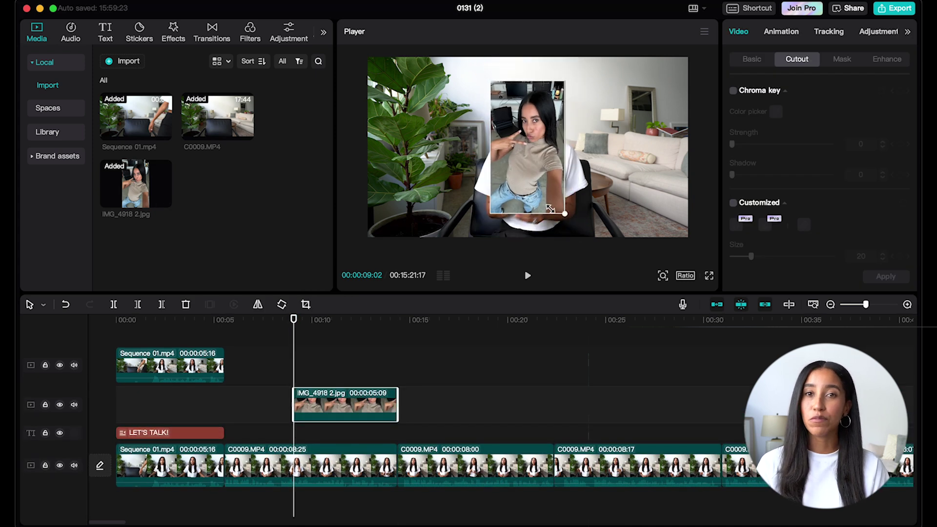
pyautogui.moveTo(529, 227); pyautogui.dragTo(561, 220)
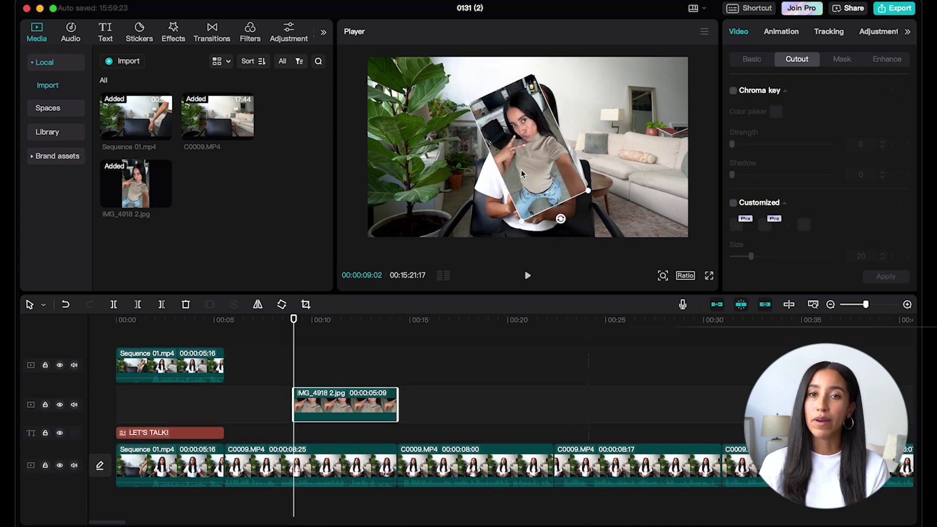
pyautogui.moveTo(522, 173); pyautogui.dragTo(473, 165)
pyautogui.click(256, 463)
# Paste a C0009.MP4 copy onto the top track after Sequence 01 and apply Auto cutout.
pyautogui.click(237, 323)
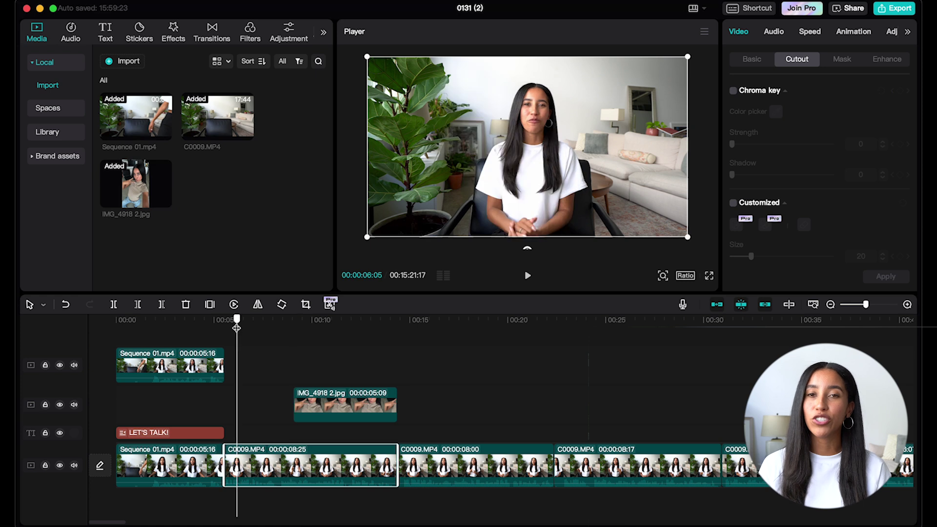
pyautogui.moveTo(237, 328); pyautogui.dragTo(224, 328)
pyautogui.hotkey('ctrl', 'c')
pyautogui.hotkey('ctrl', 'v')
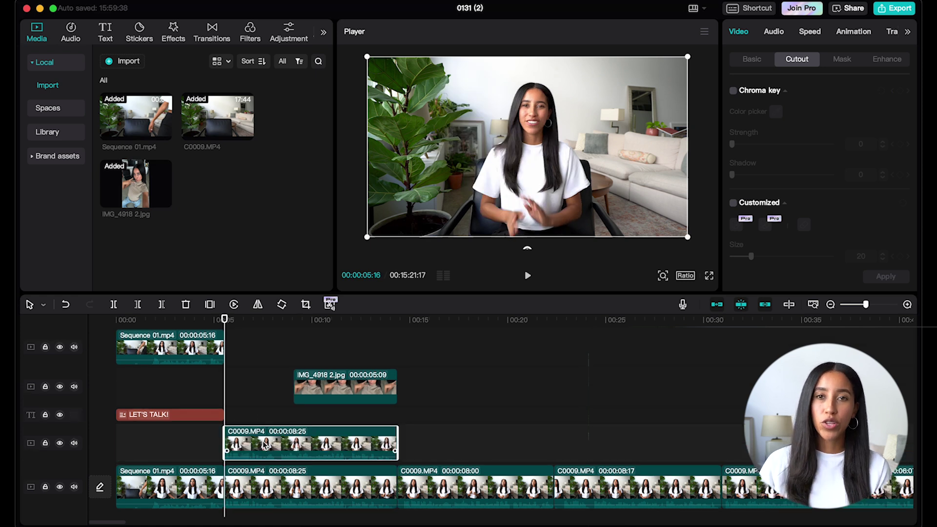
pyautogui.moveTo(265, 444); pyautogui.dragTo(265, 356)
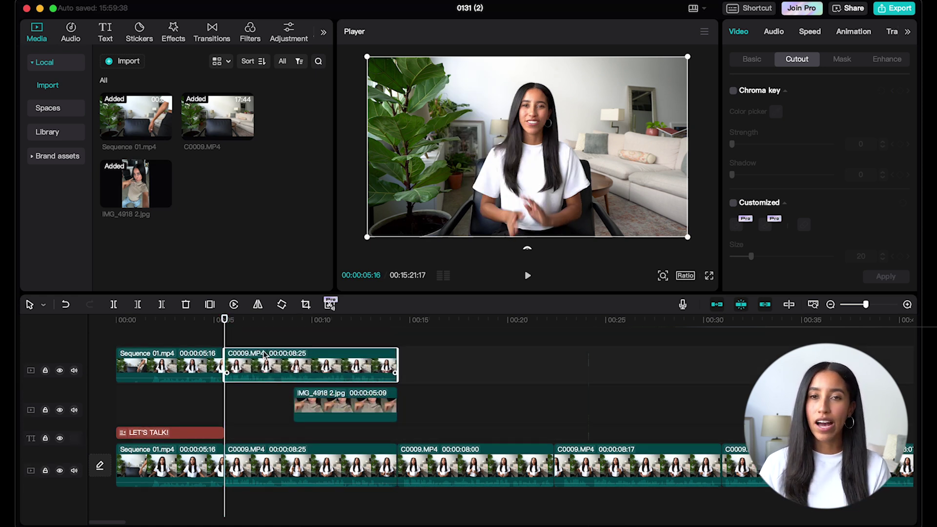
pyautogui.scroll(-2, 725, 127)
pyautogui.click(732, 262)
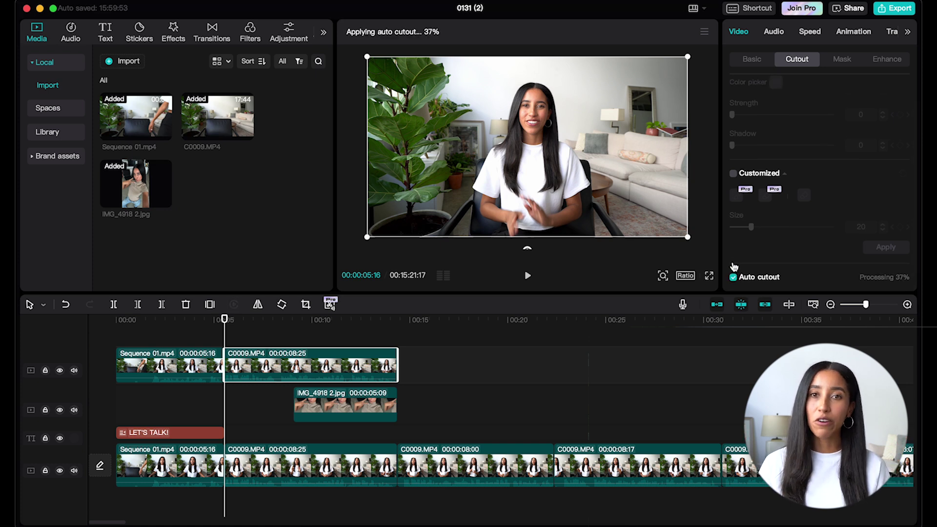
pyautogui.press('space')
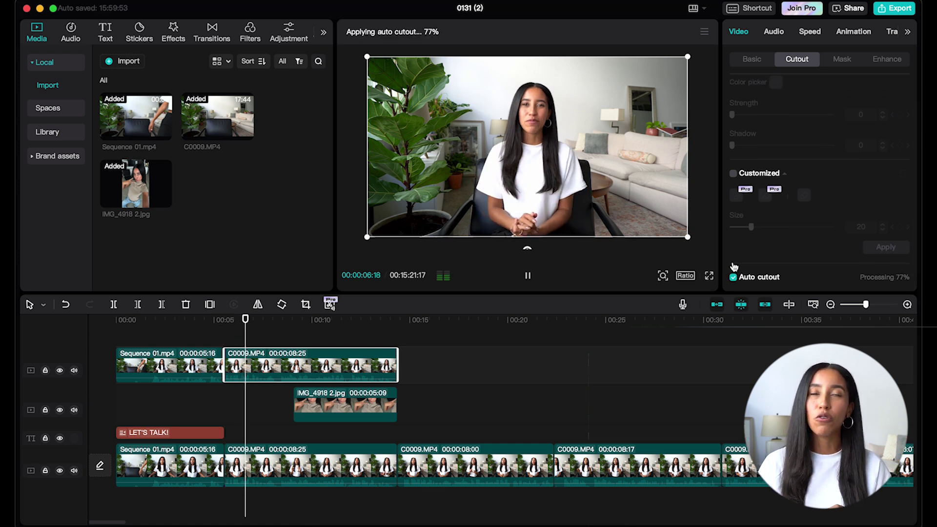